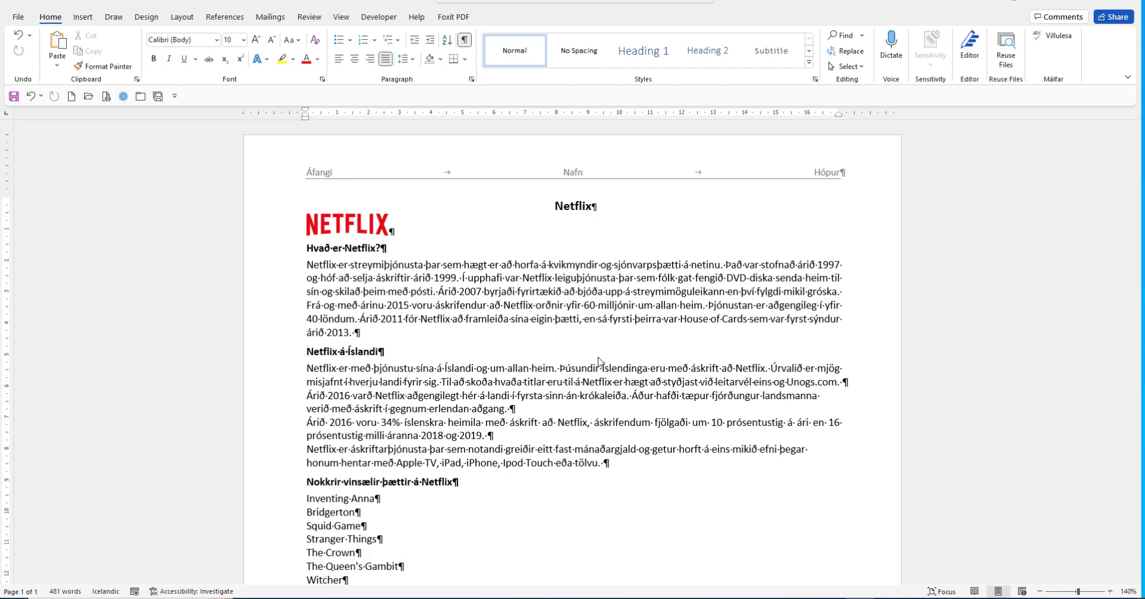
Convert the Netflix logo into a one-column table using AutoFit to contents, separating text at paragraphs
click(346, 225)
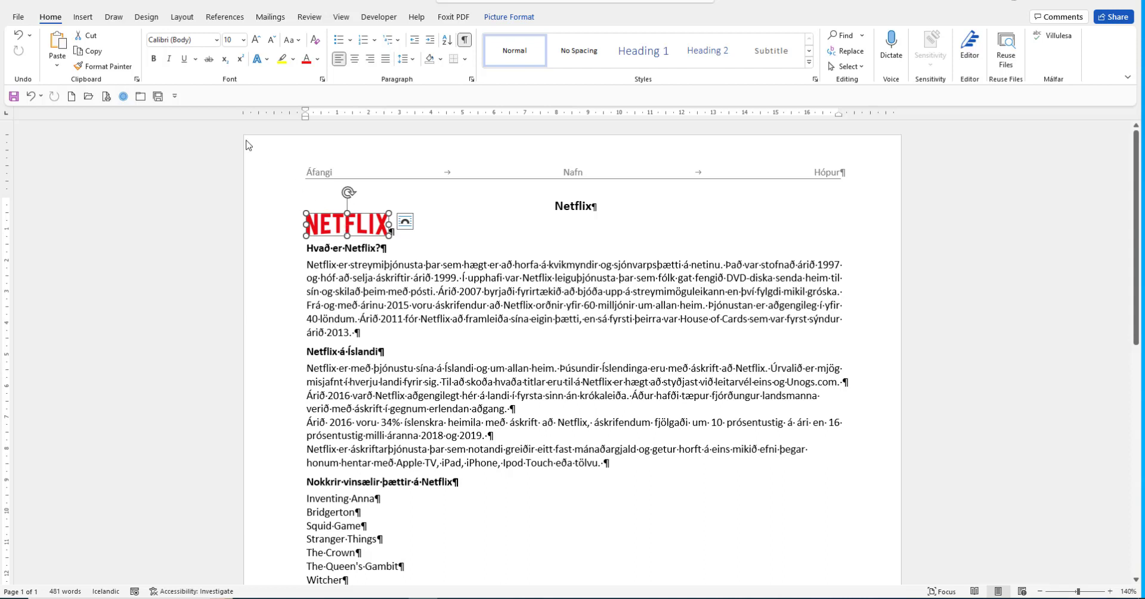
click(83, 18)
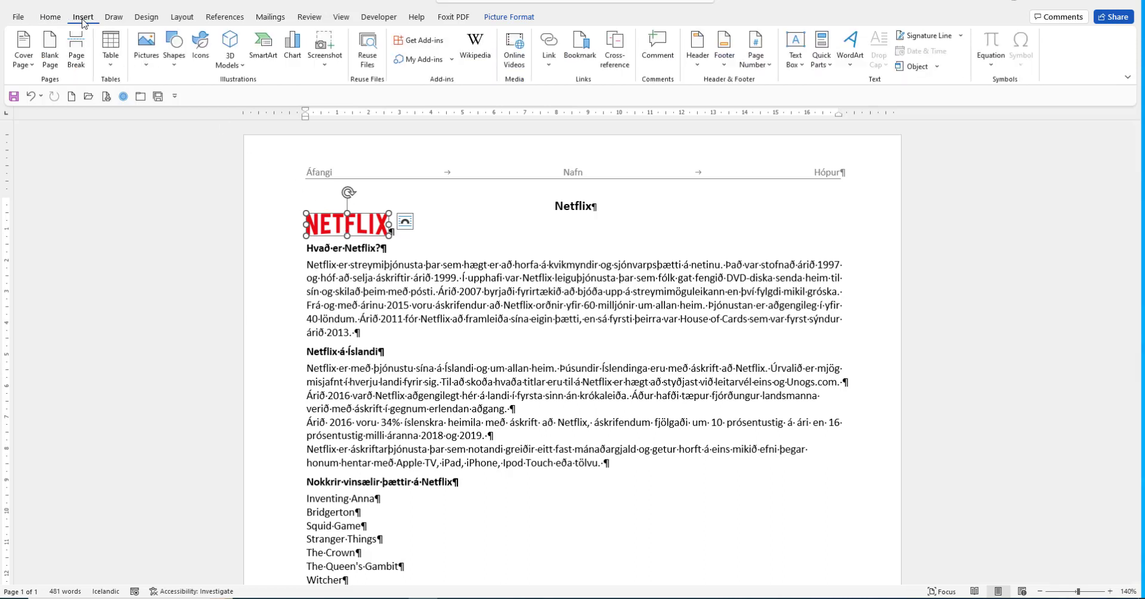
click(111, 60)
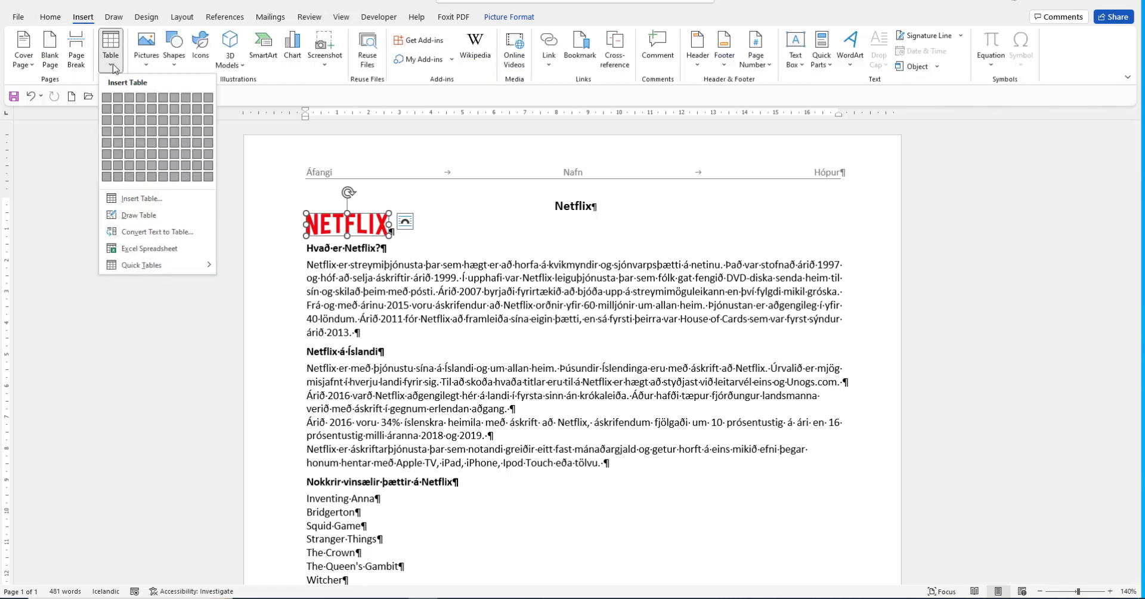
click(175, 234)
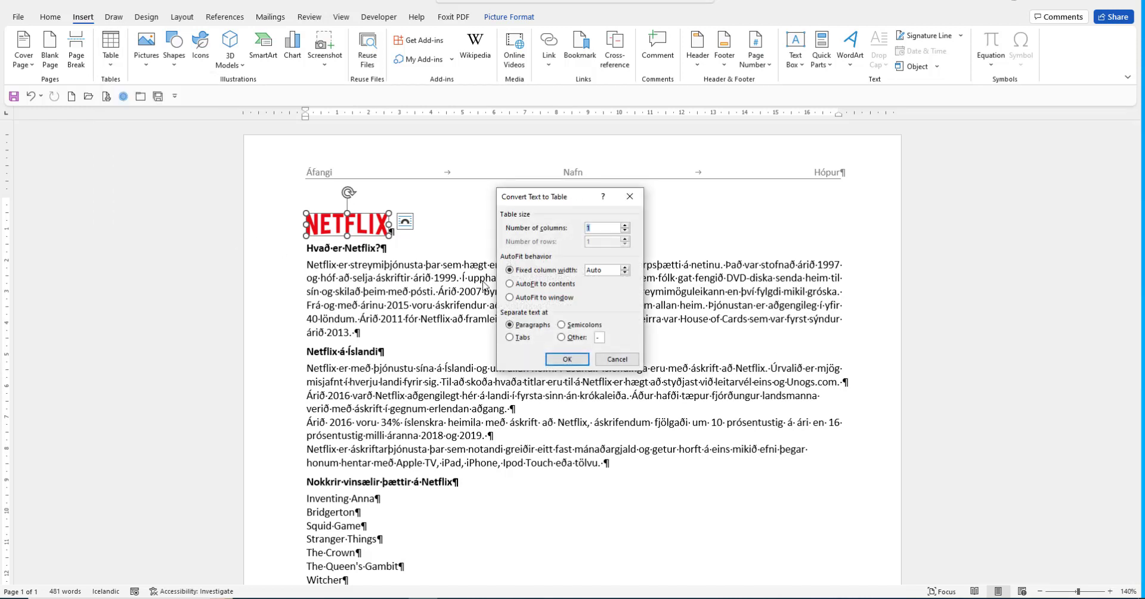
click(510, 284)
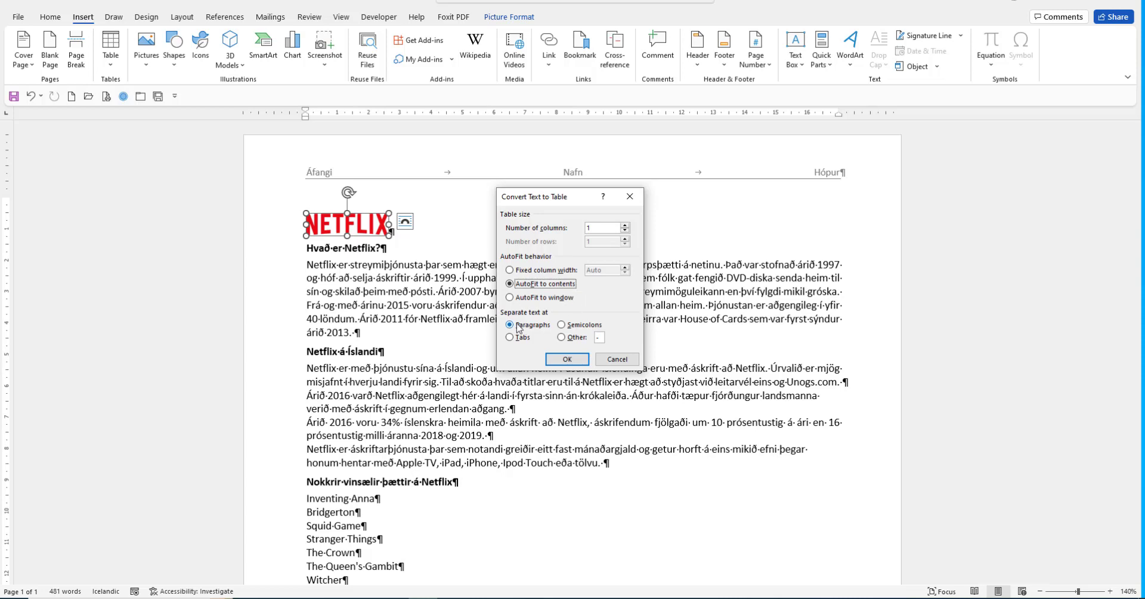
click(568, 359)
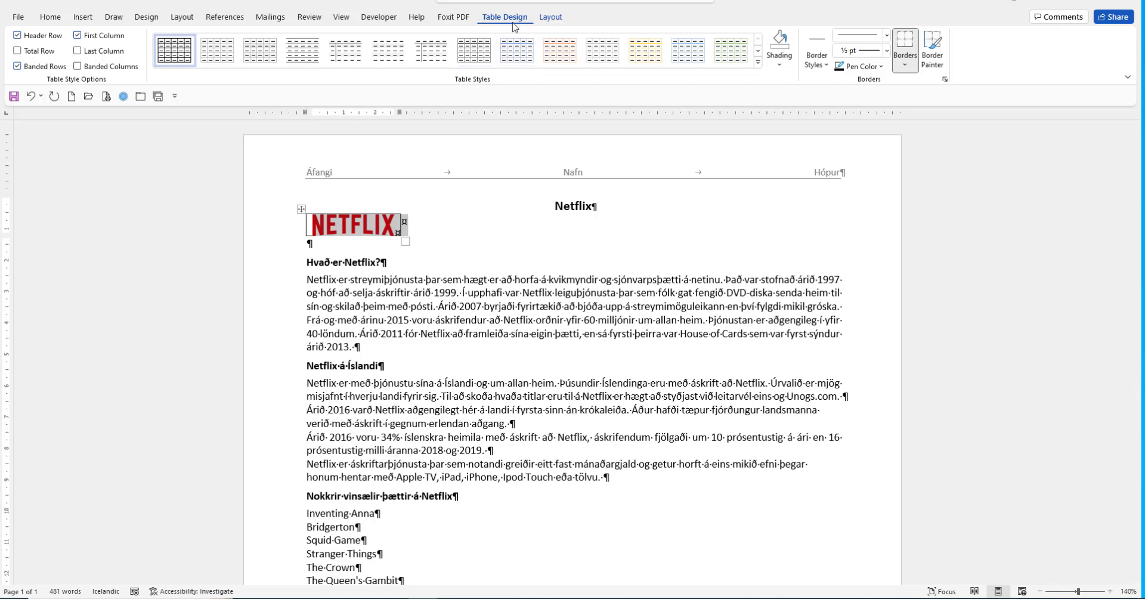
Remove all borders from the table around the Netflix logo through its table properties
click(550, 18)
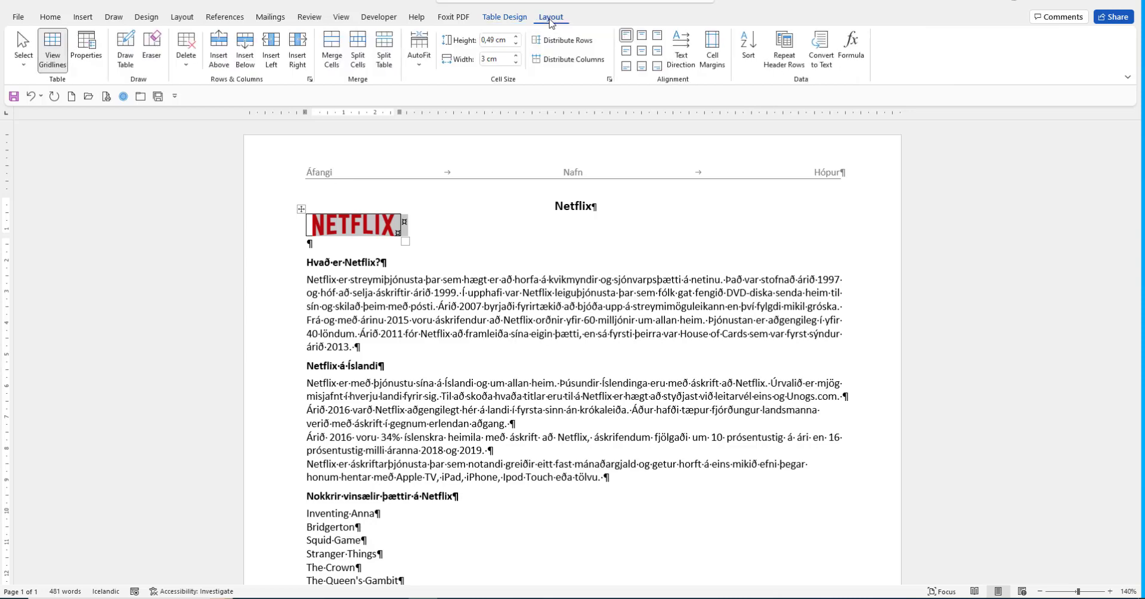
click(88, 54)
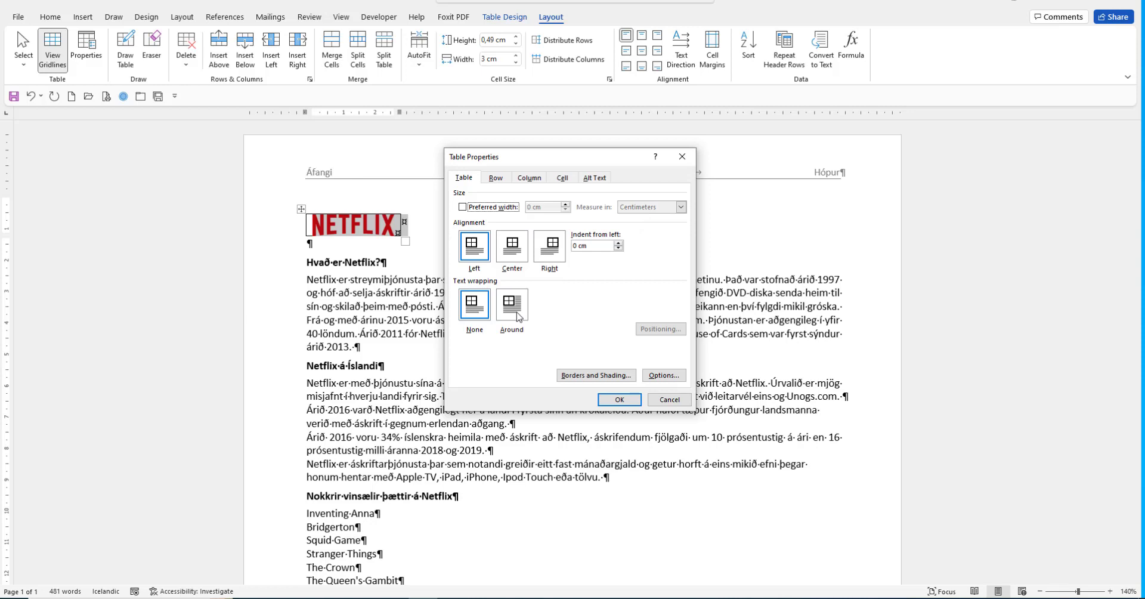
click(577, 375)
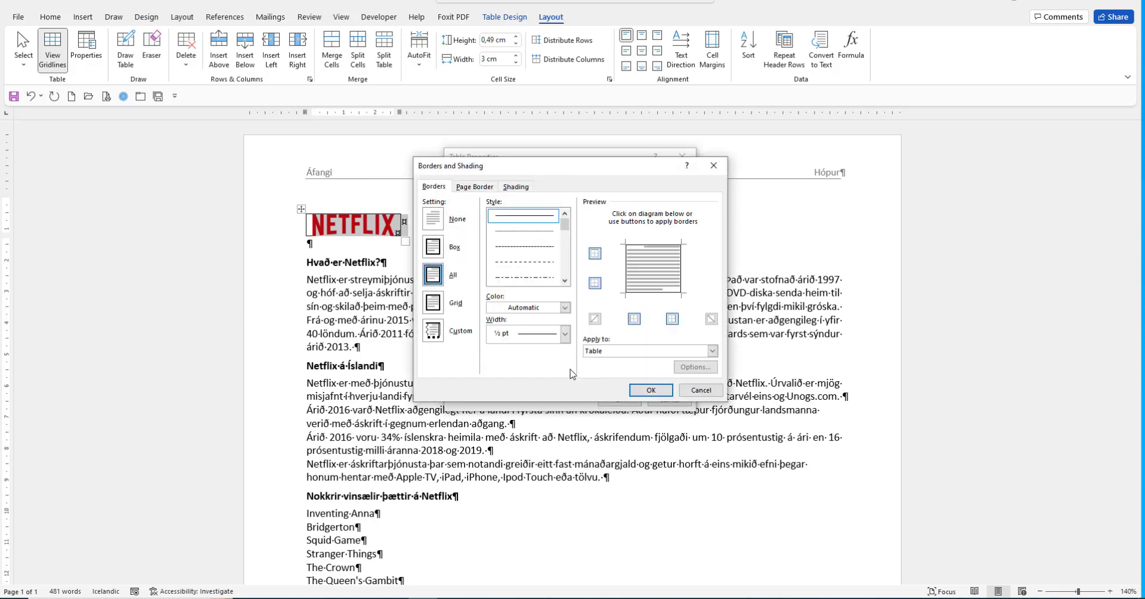
click(434, 222)
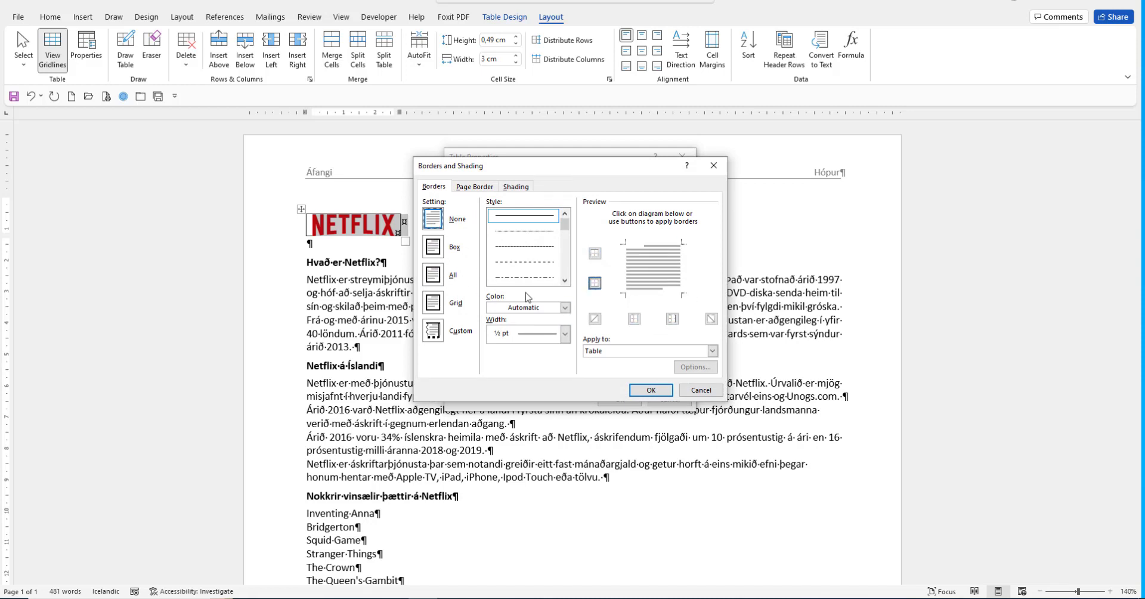
click(649, 391)
Align the logo table to the right and set its text wrapping to Around
click(550, 245)
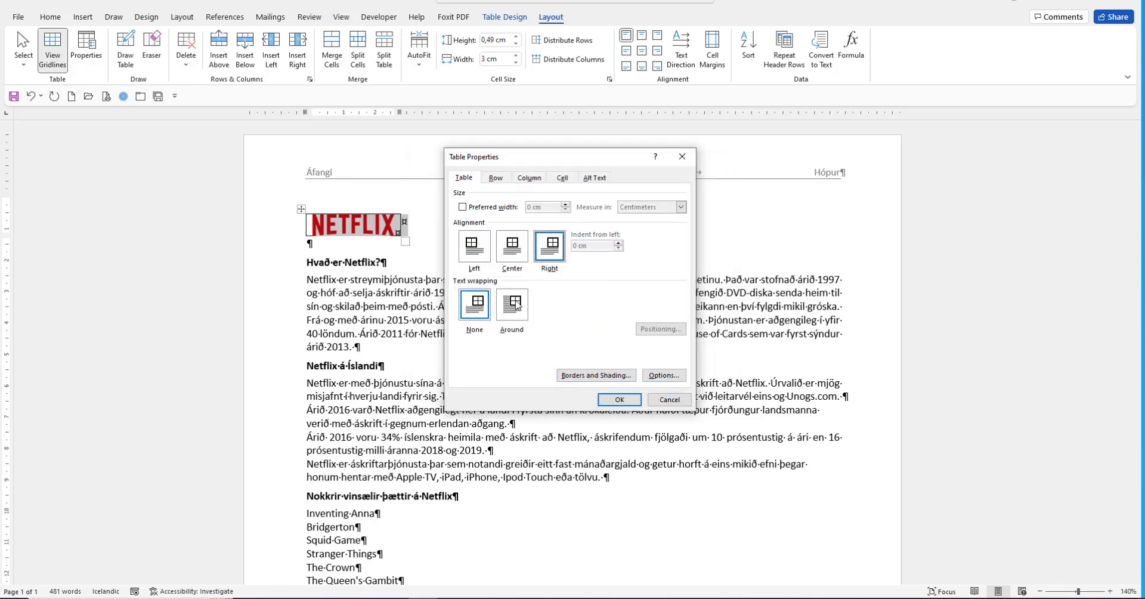
click(517, 305)
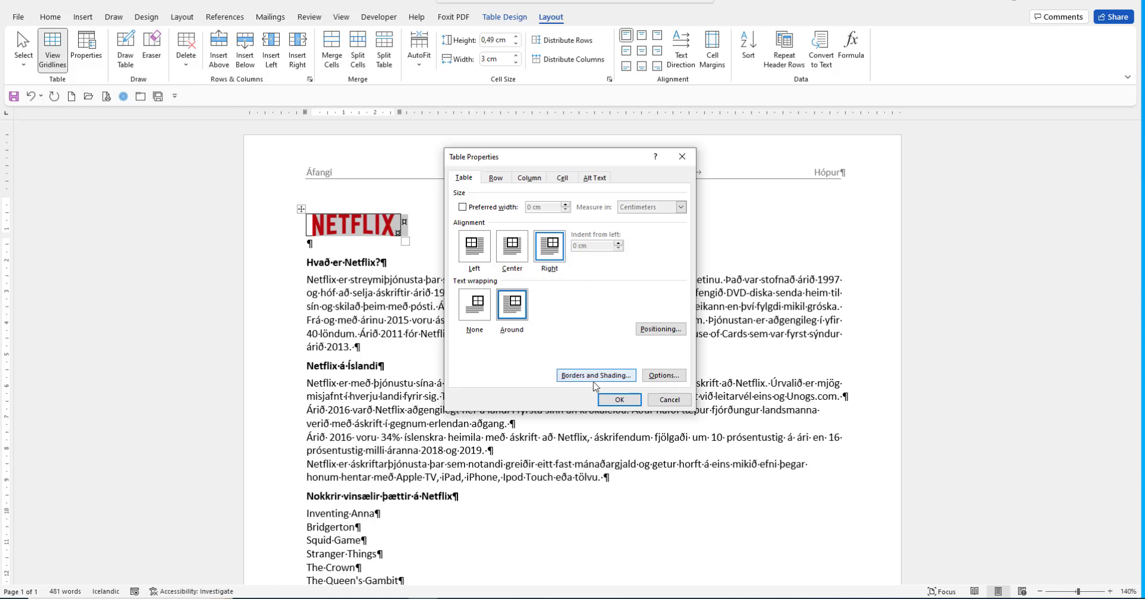
click(620, 405)
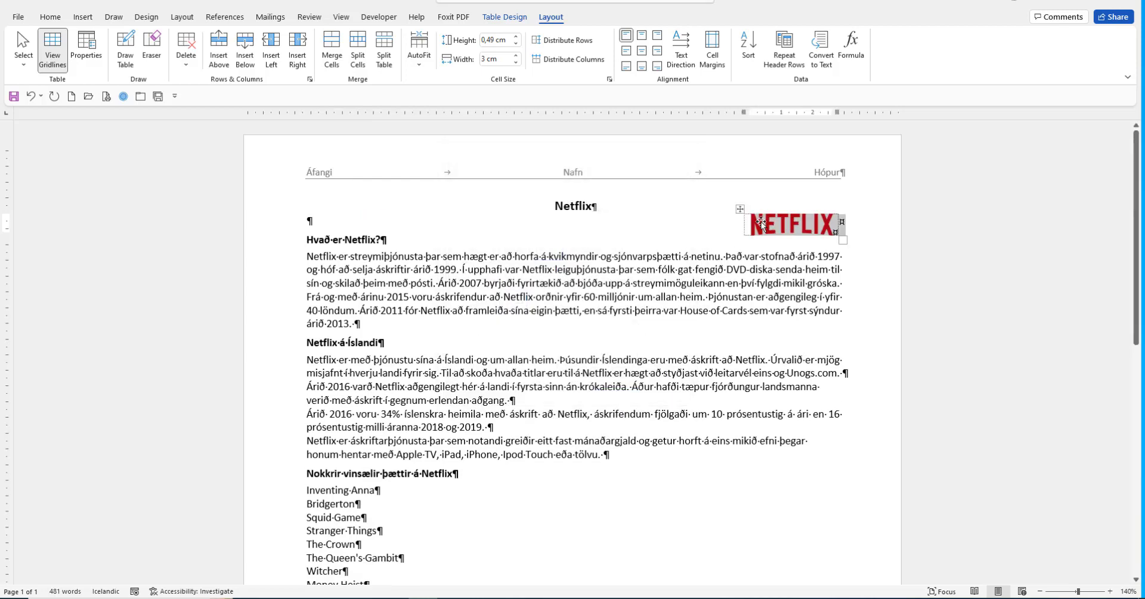
click(50, 18)
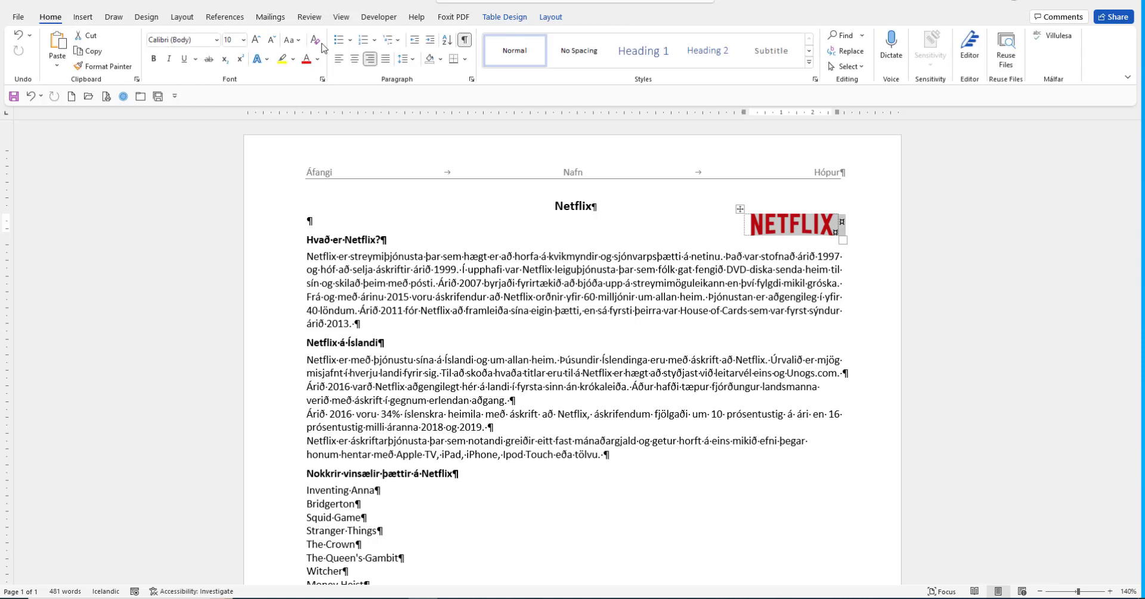
click(465, 60)
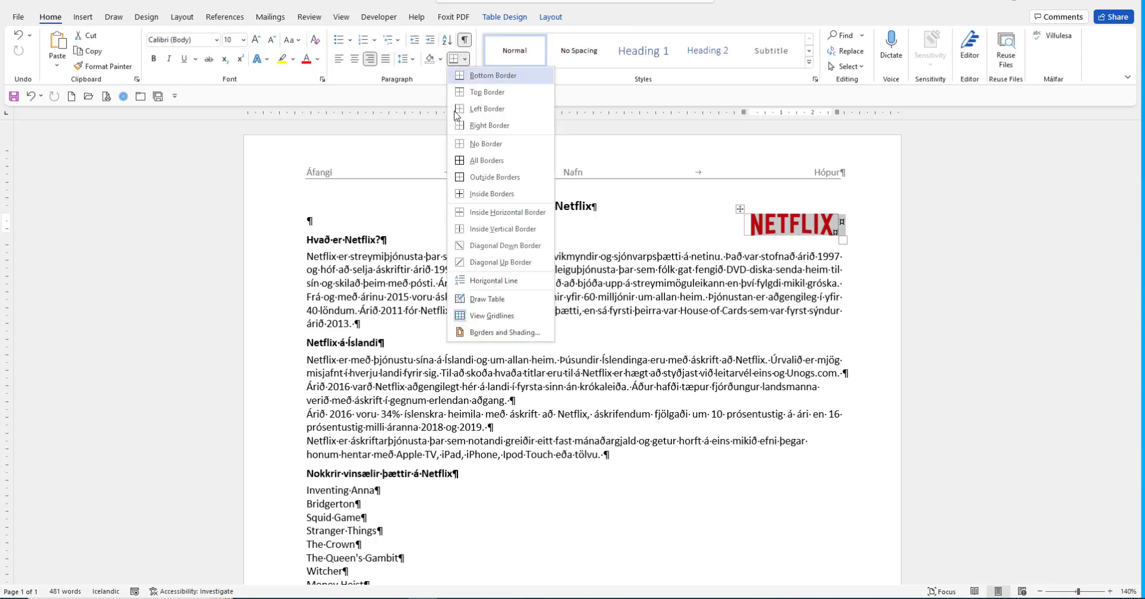
click(696, 267)
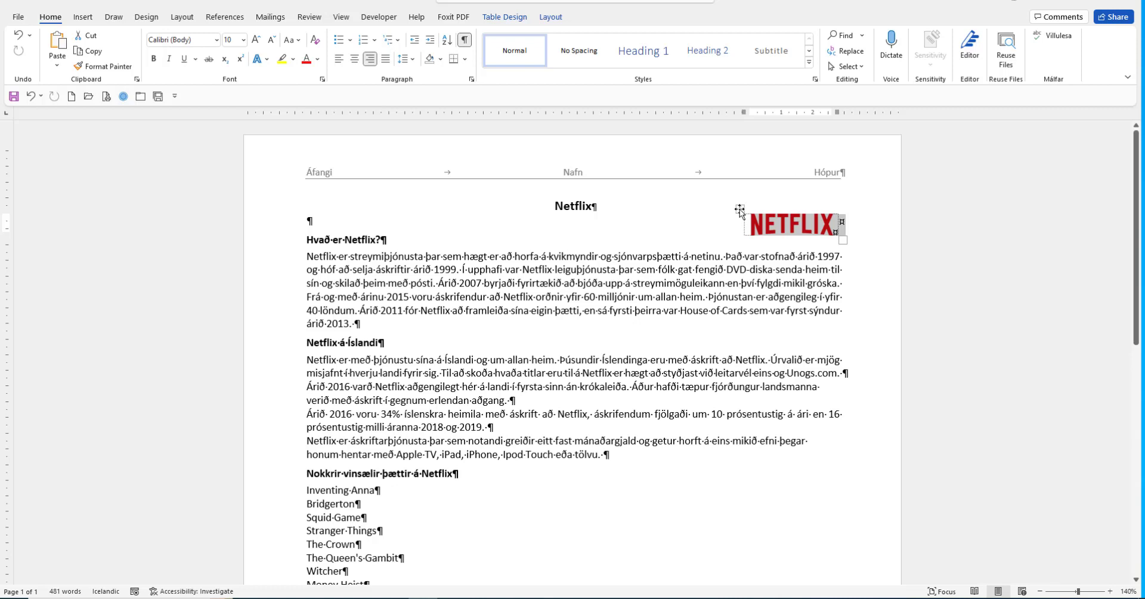
Move the logo table down beside the first lines of the paragraph under "Hvað er Netflix?"
drag(740, 210, 743, 248)
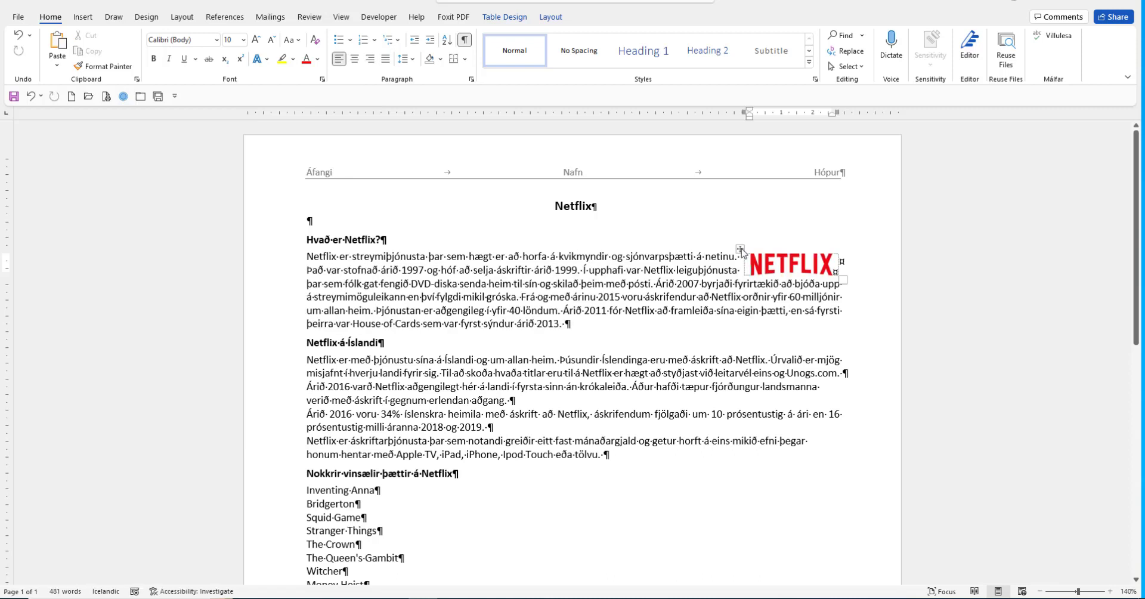
Insert a caption with the label Mynd below the Netflix logo
click(784, 264)
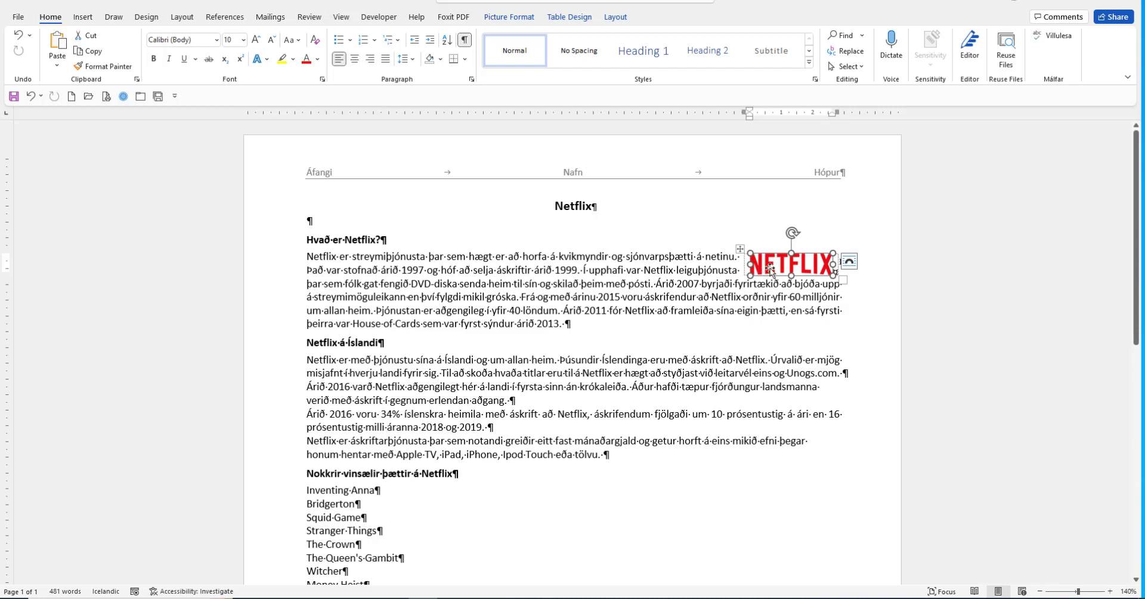
click(225, 18)
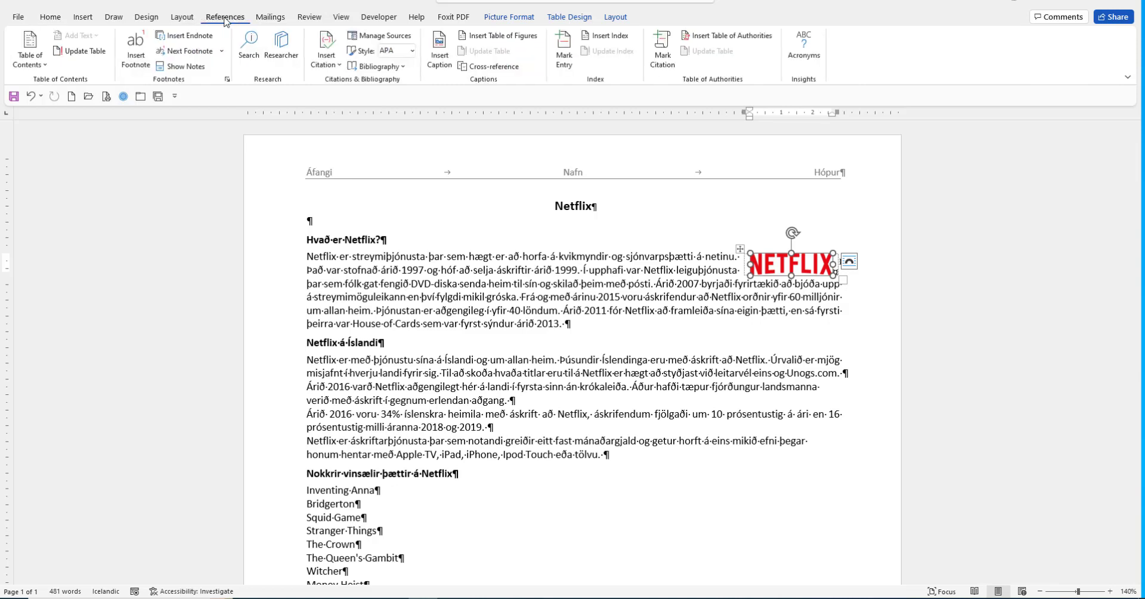
click(440, 53)
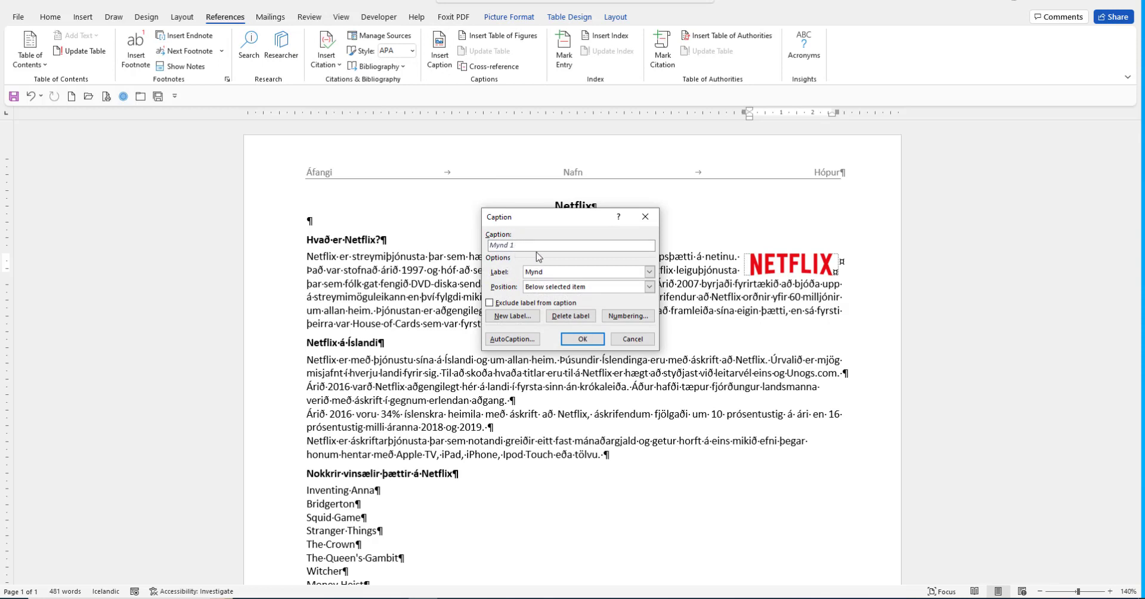
click(649, 272)
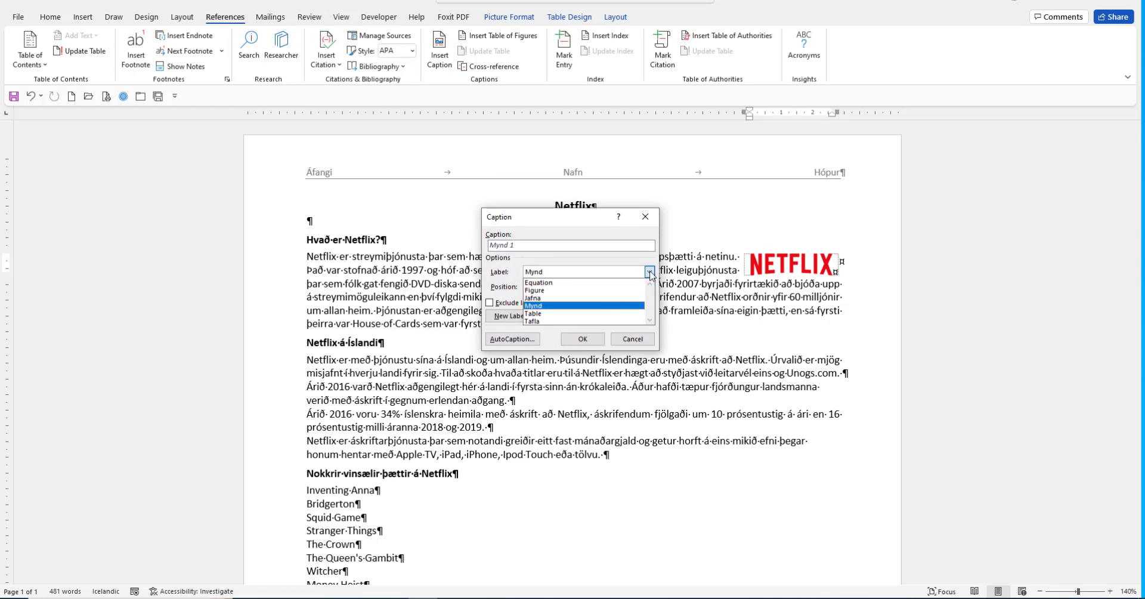
click(580, 304)
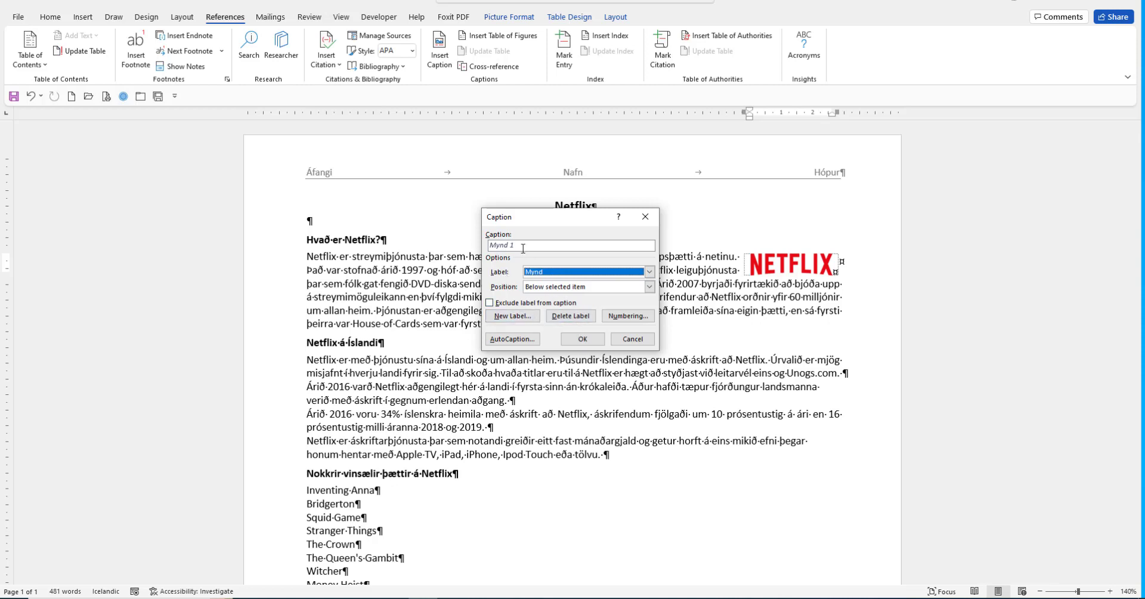
click(583, 339)
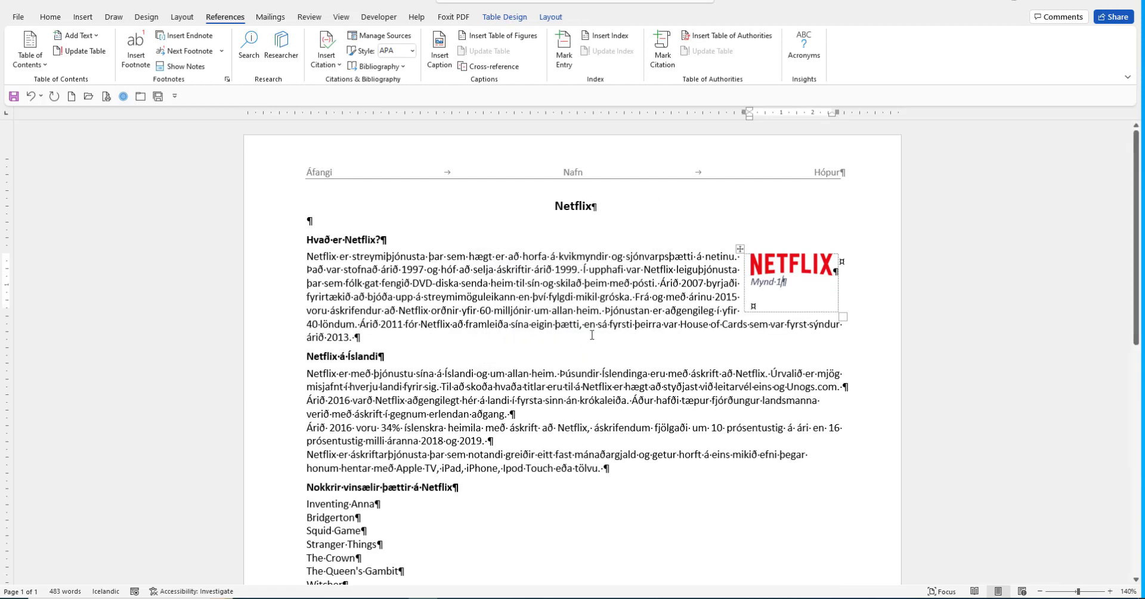
Complete the logo's caption with ": Merki Netflix" and delete the empty paragraph beneath it in the table
text(:)
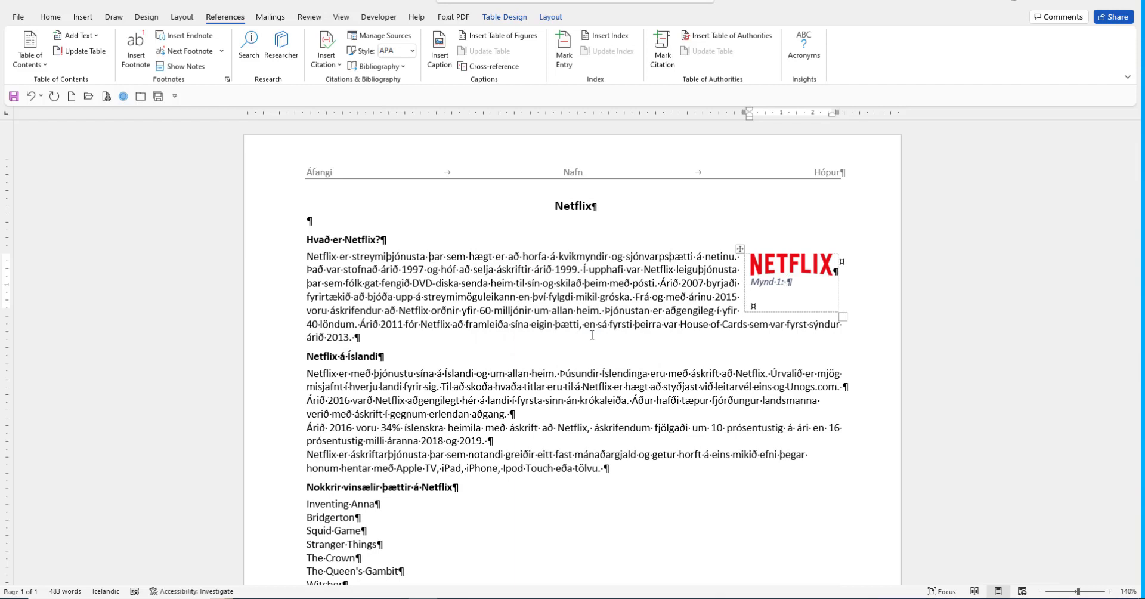
text( Merki Netflix)
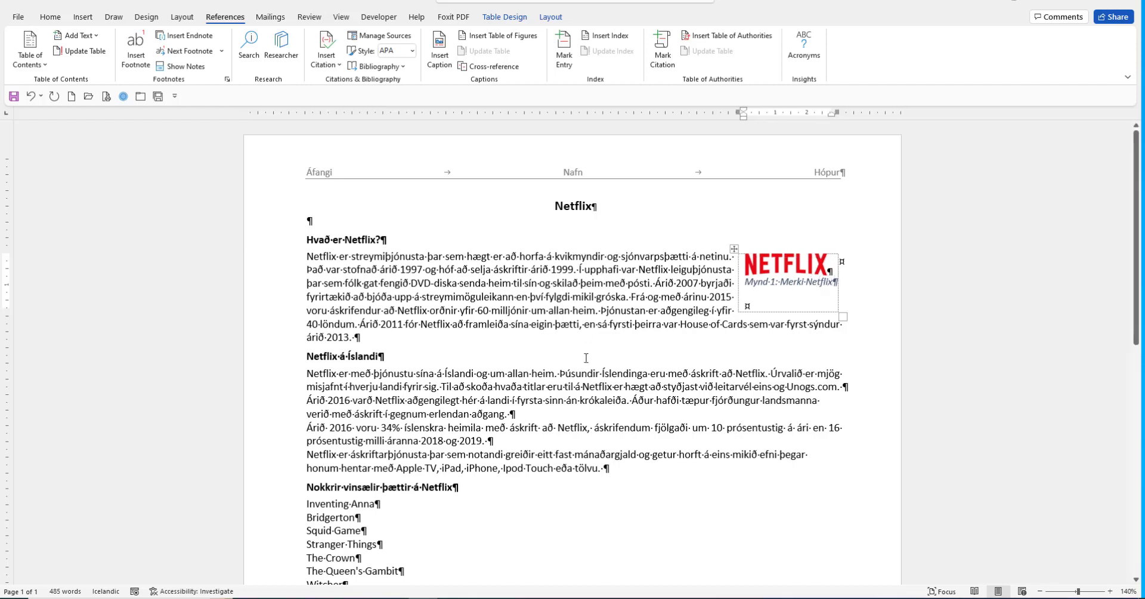
click(764, 304)
key(BackSpace)
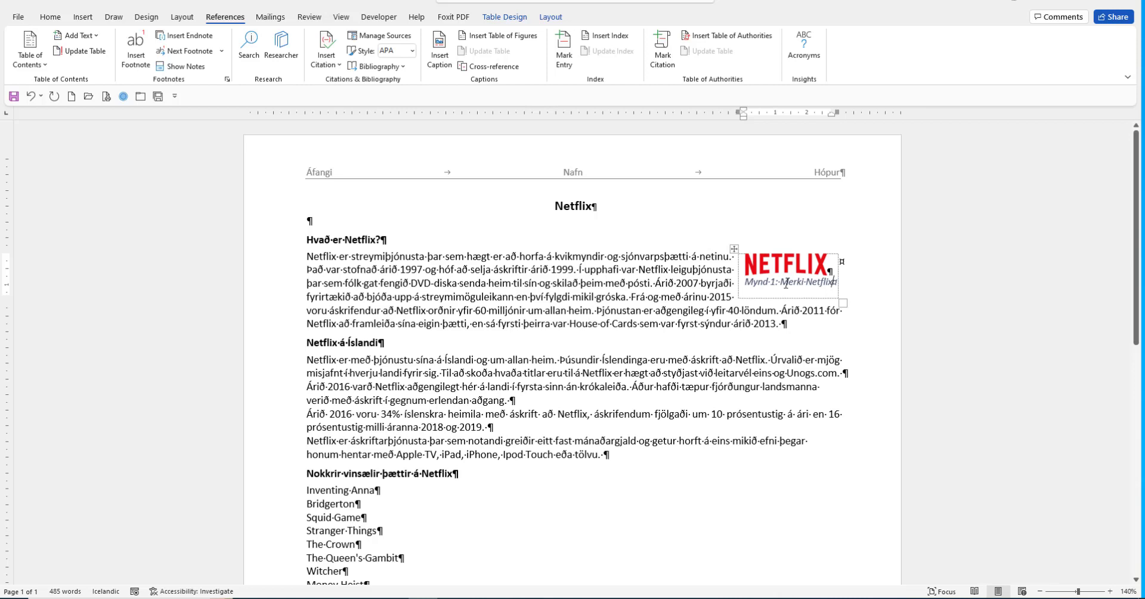
Open the paragraph settings of the Caption style used by the logo's caption for modification
click(789, 282)
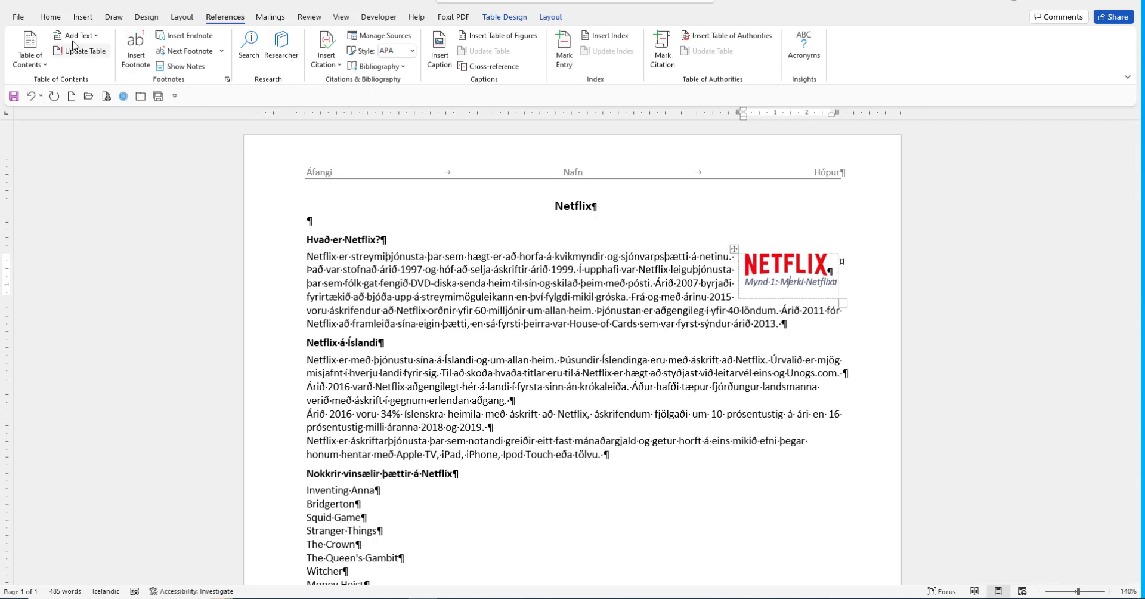
click(50, 18)
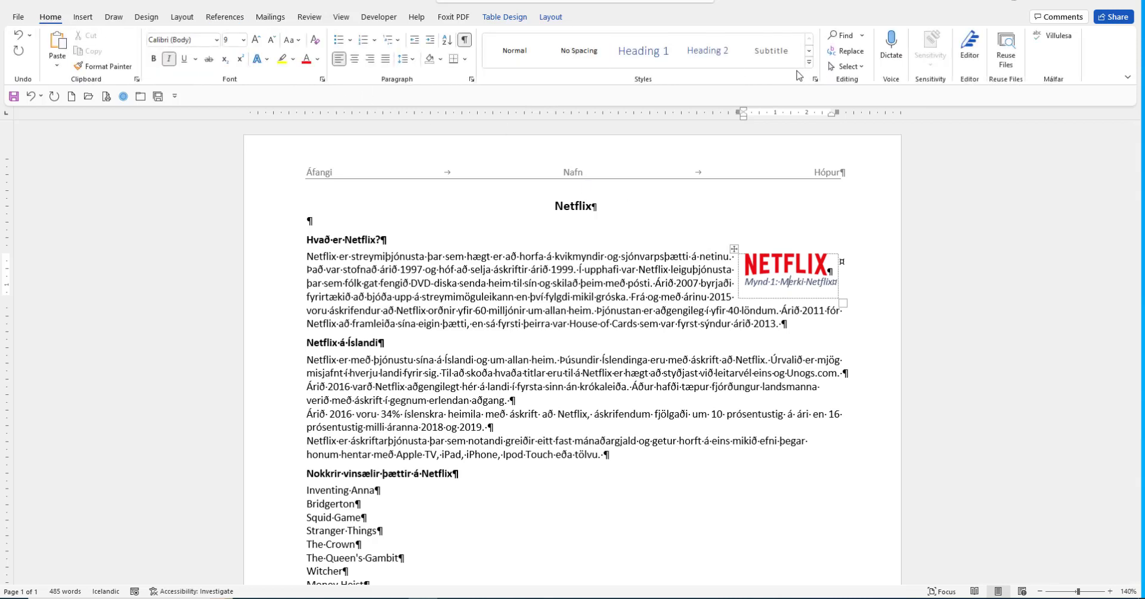
click(814, 79)
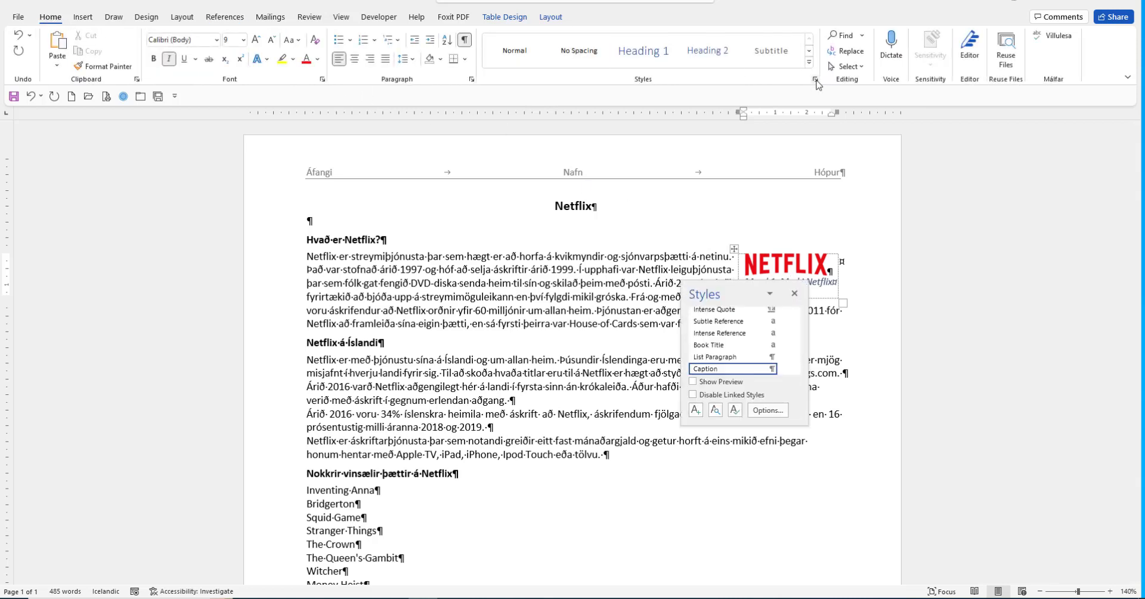
drag(743, 289, 599, 222)
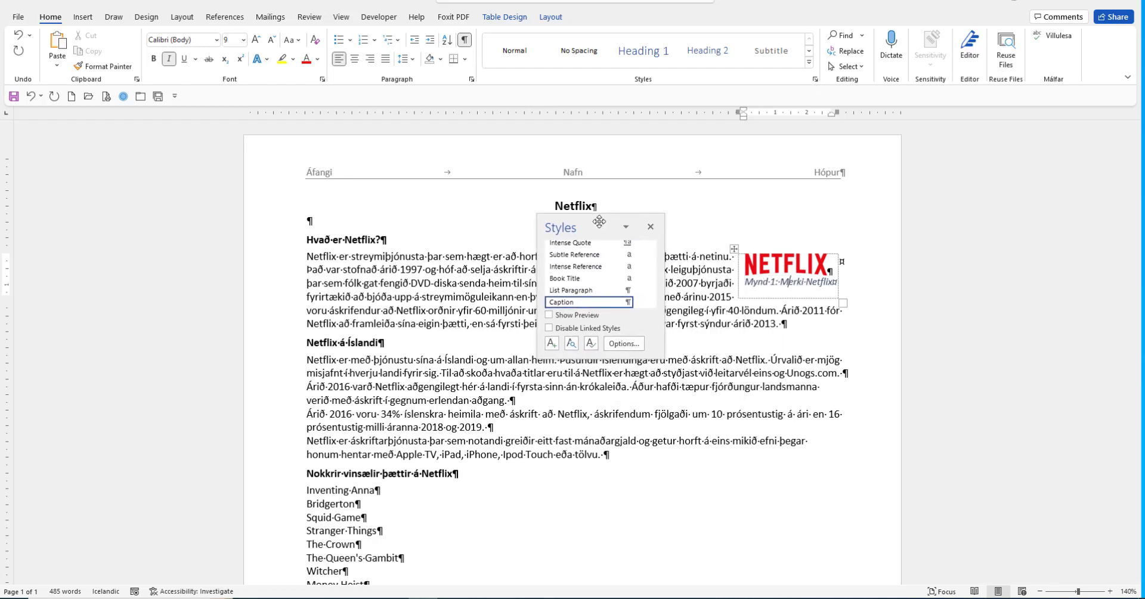
click(640, 303)
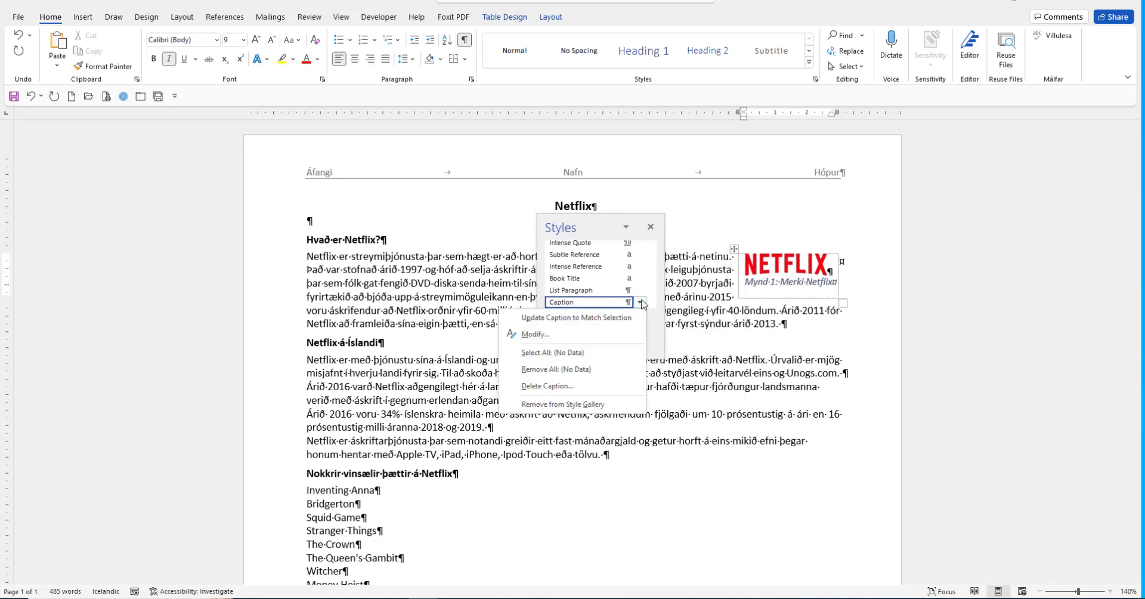
click(535, 335)
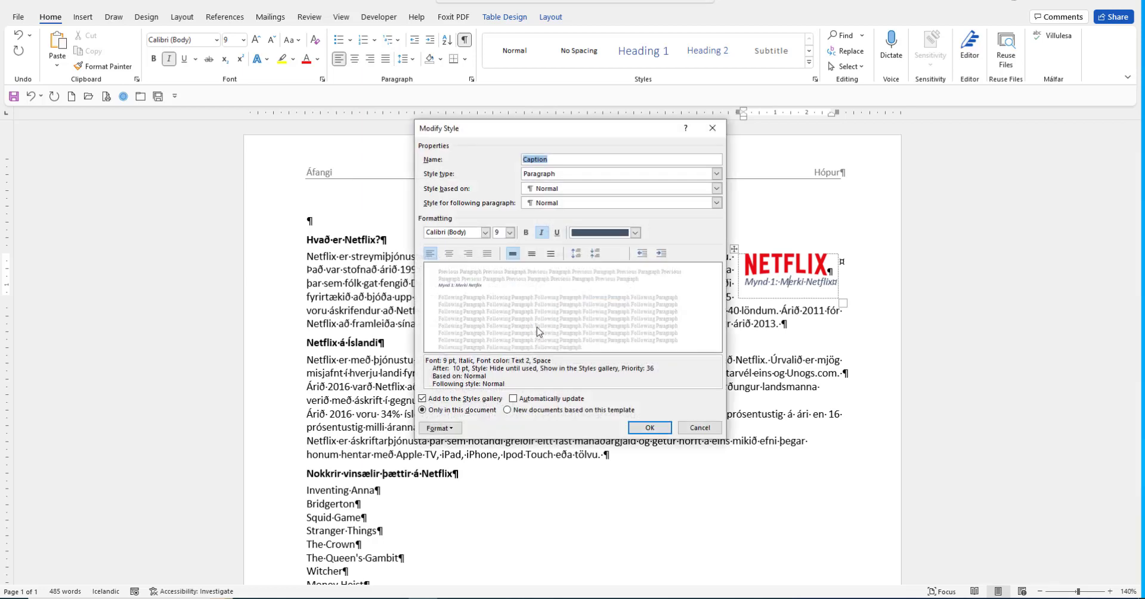
click(441, 429)
click(458, 456)
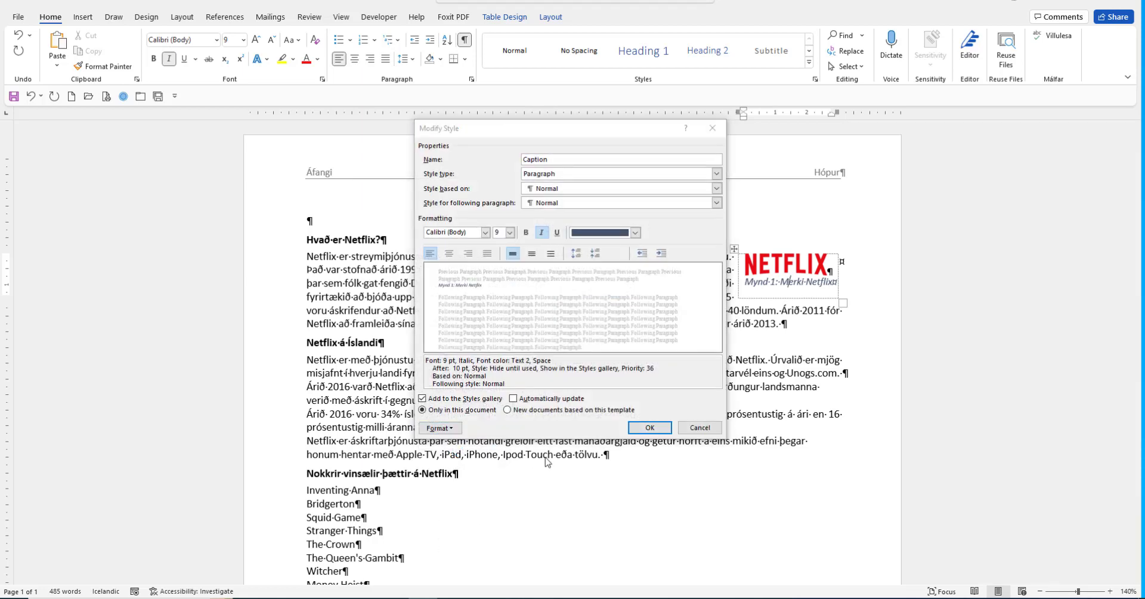
Set the Caption style's paragraph spacing to 3 pt before and 3 pt after, and close the Styles list
click(569, 409)
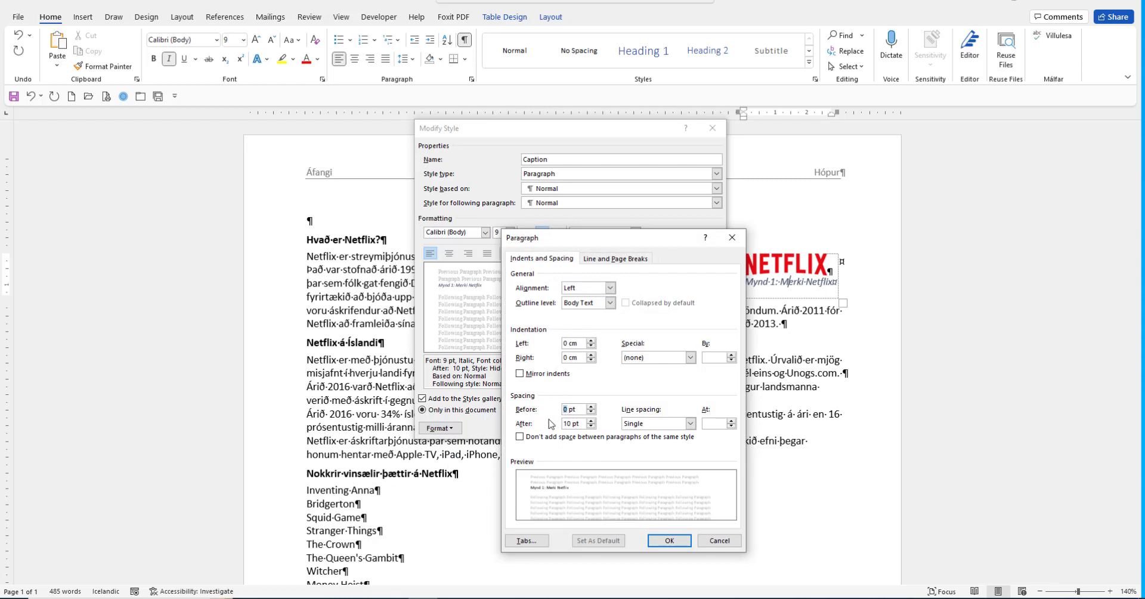
key(BackSpace)
text(3)
click(570, 423)
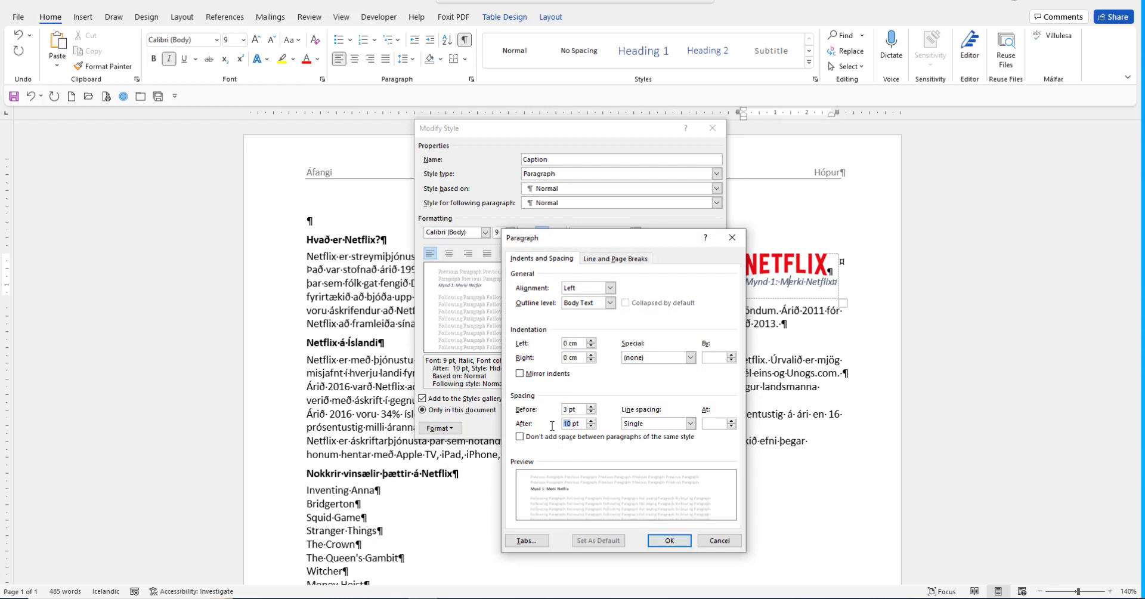
key(BackSpace)
key(BackSpace)
text(3)
click(668, 540)
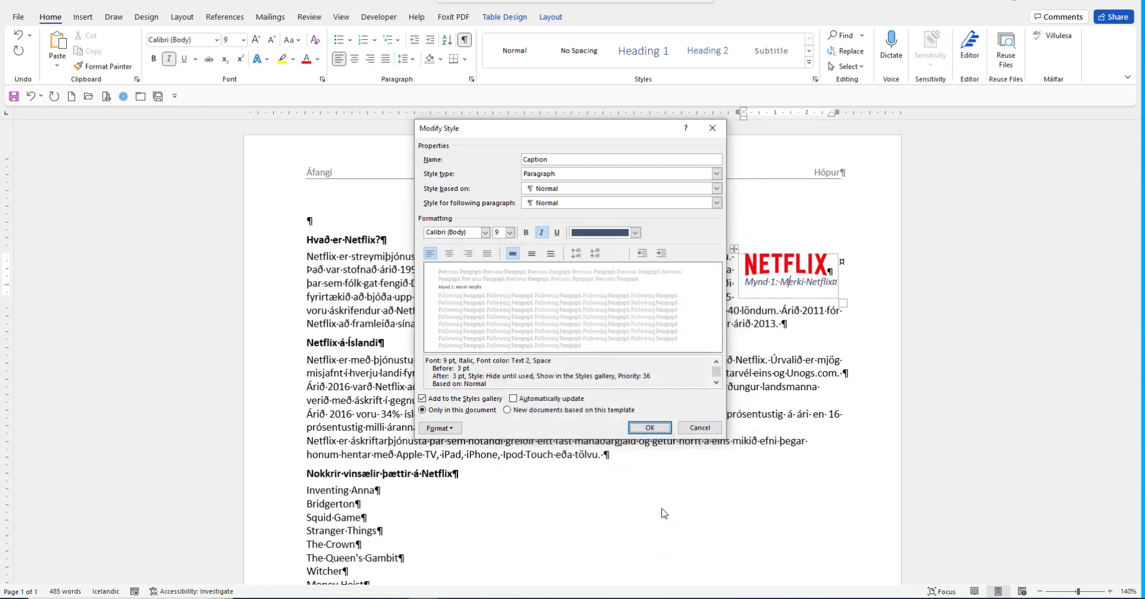
click(649, 427)
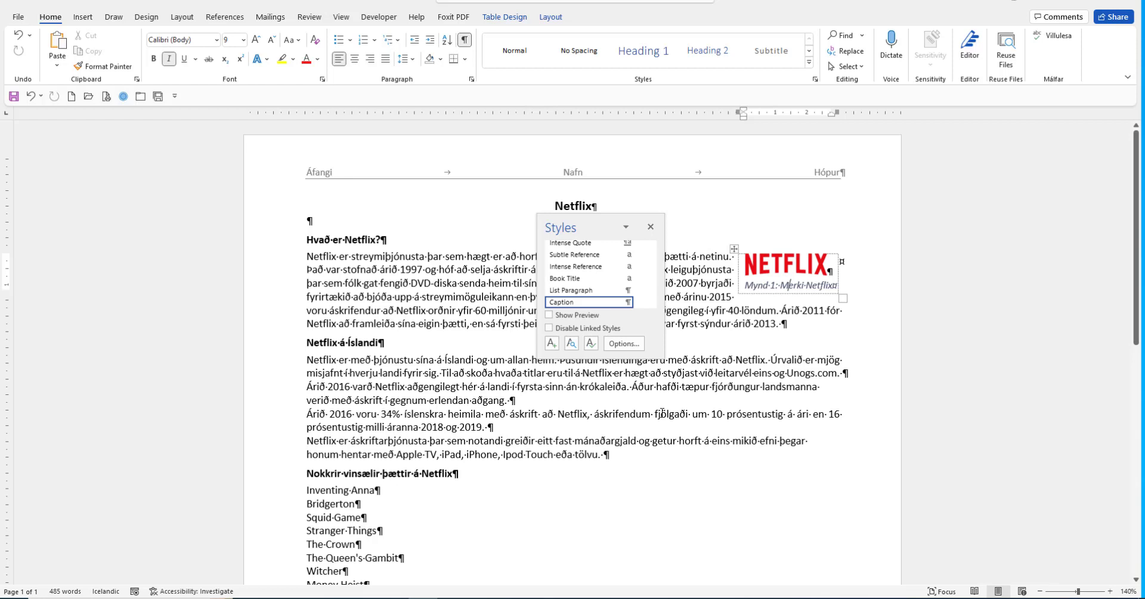
click(650, 227)
Centre the logo and its caption horizontally and vertically in the table cell and save the document
click(780, 274)
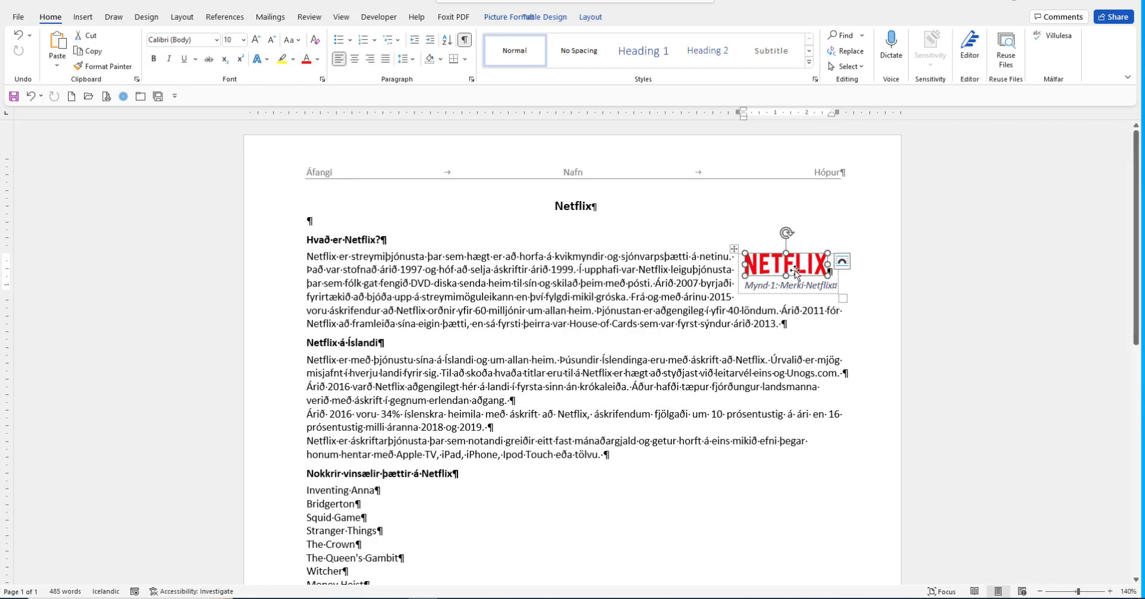
click(811, 285)
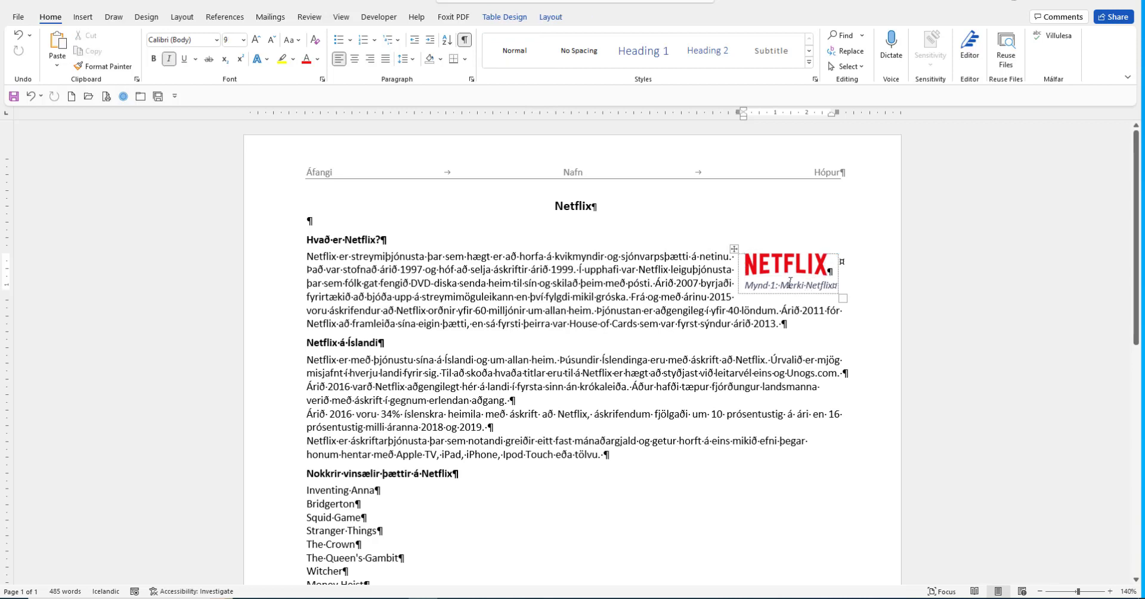
click(551, 18)
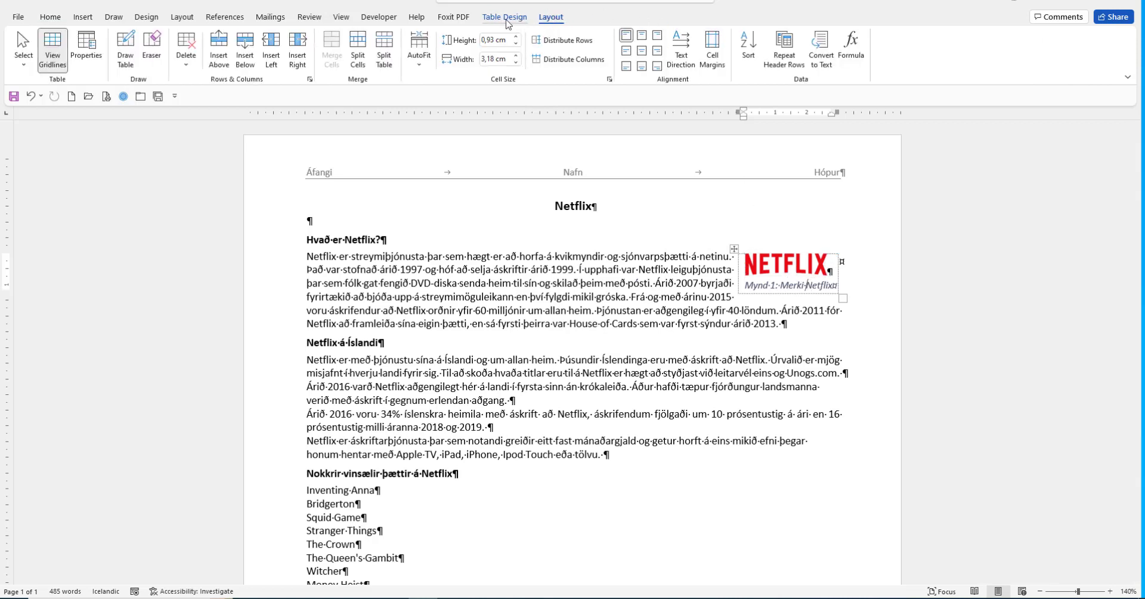
click(642, 52)
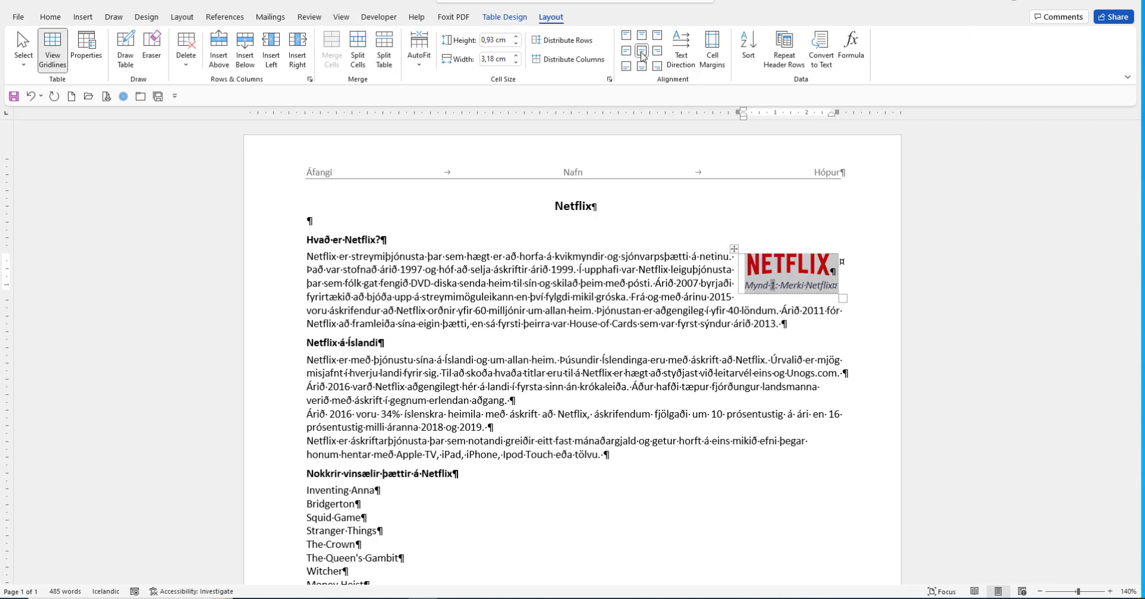
click(671, 297)
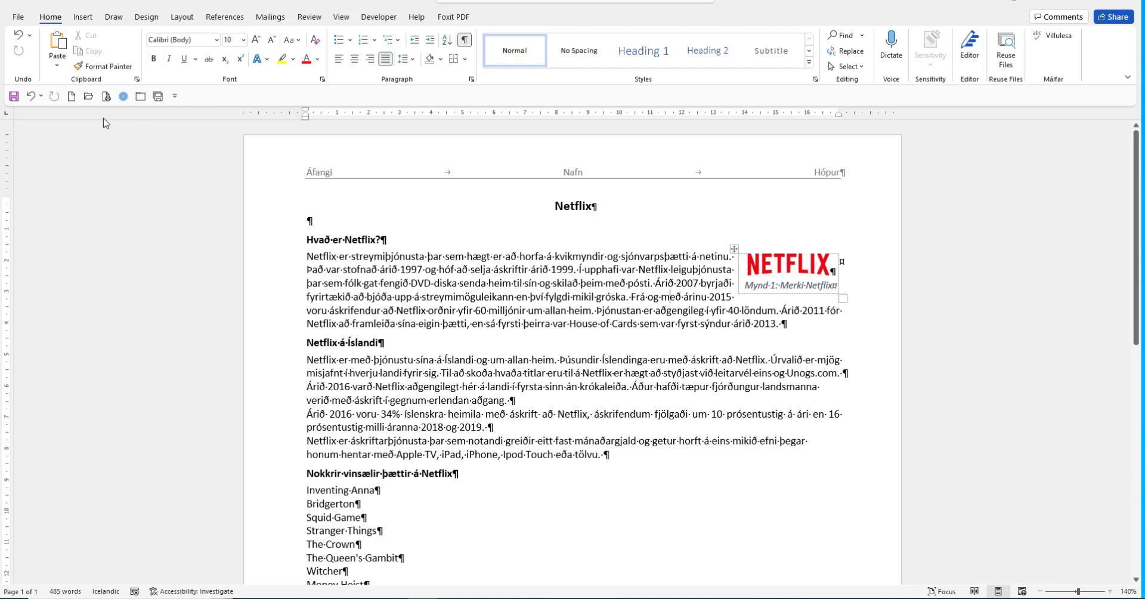
click(14, 97)
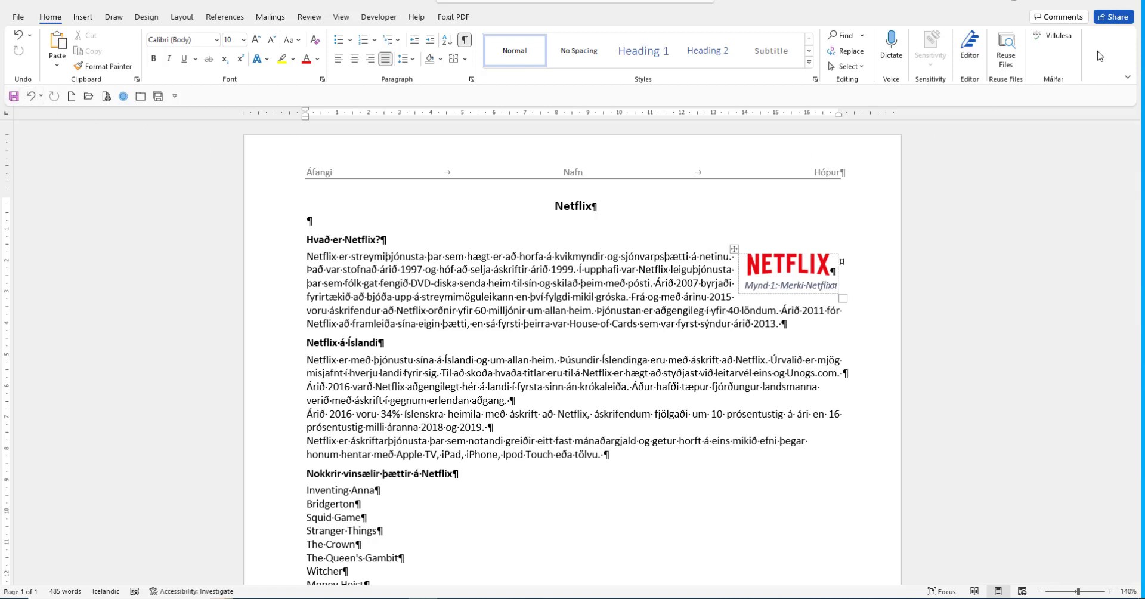